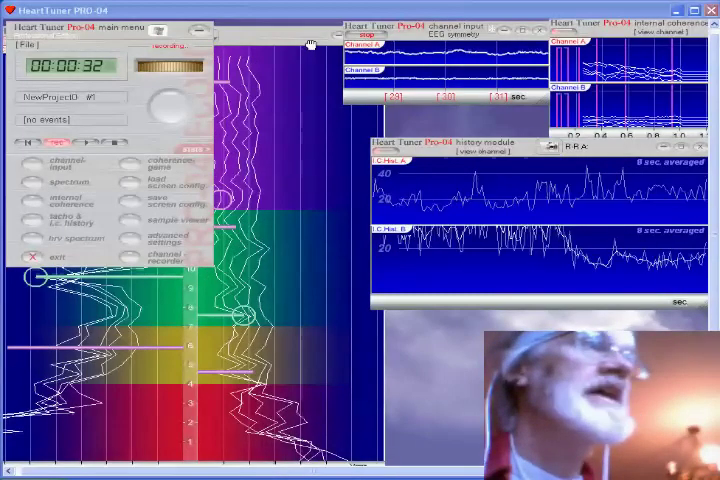
click(323, 120)
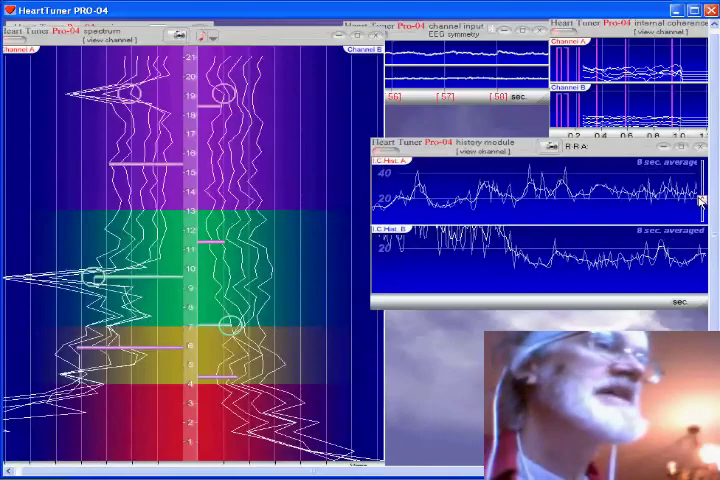
drag(704, 285, 635, 287)
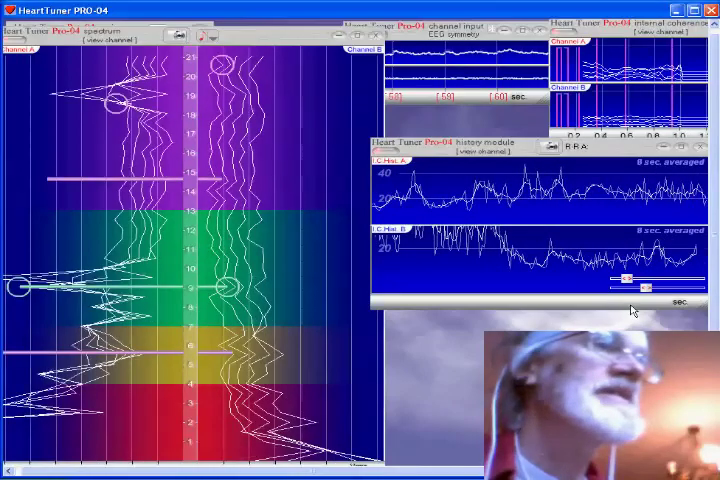